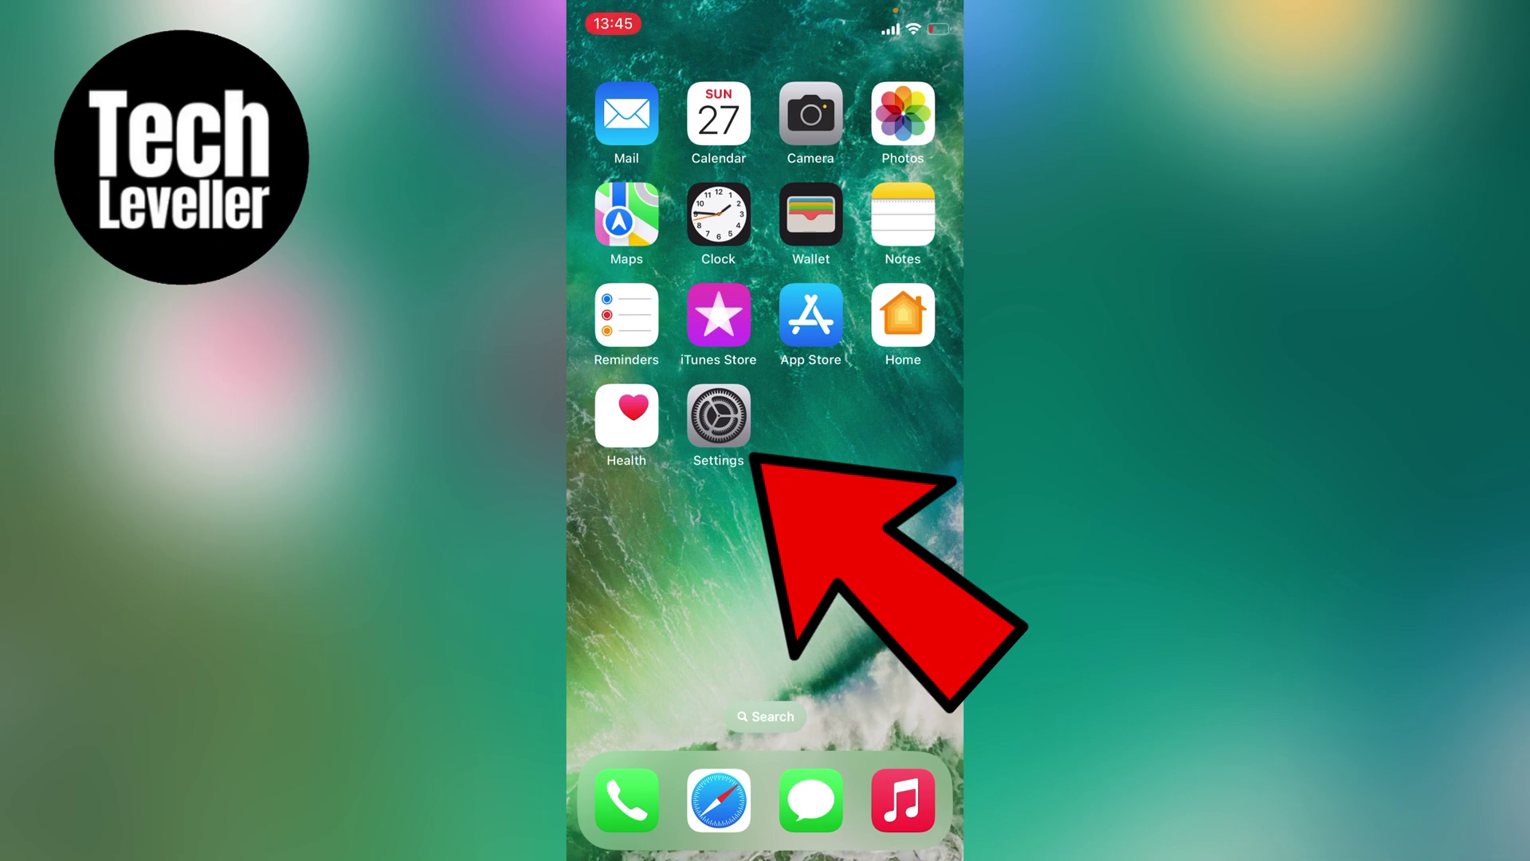
Step: Go from Settings into Screen Time's Content & Privacy Restrictions page
left_click(719, 416)
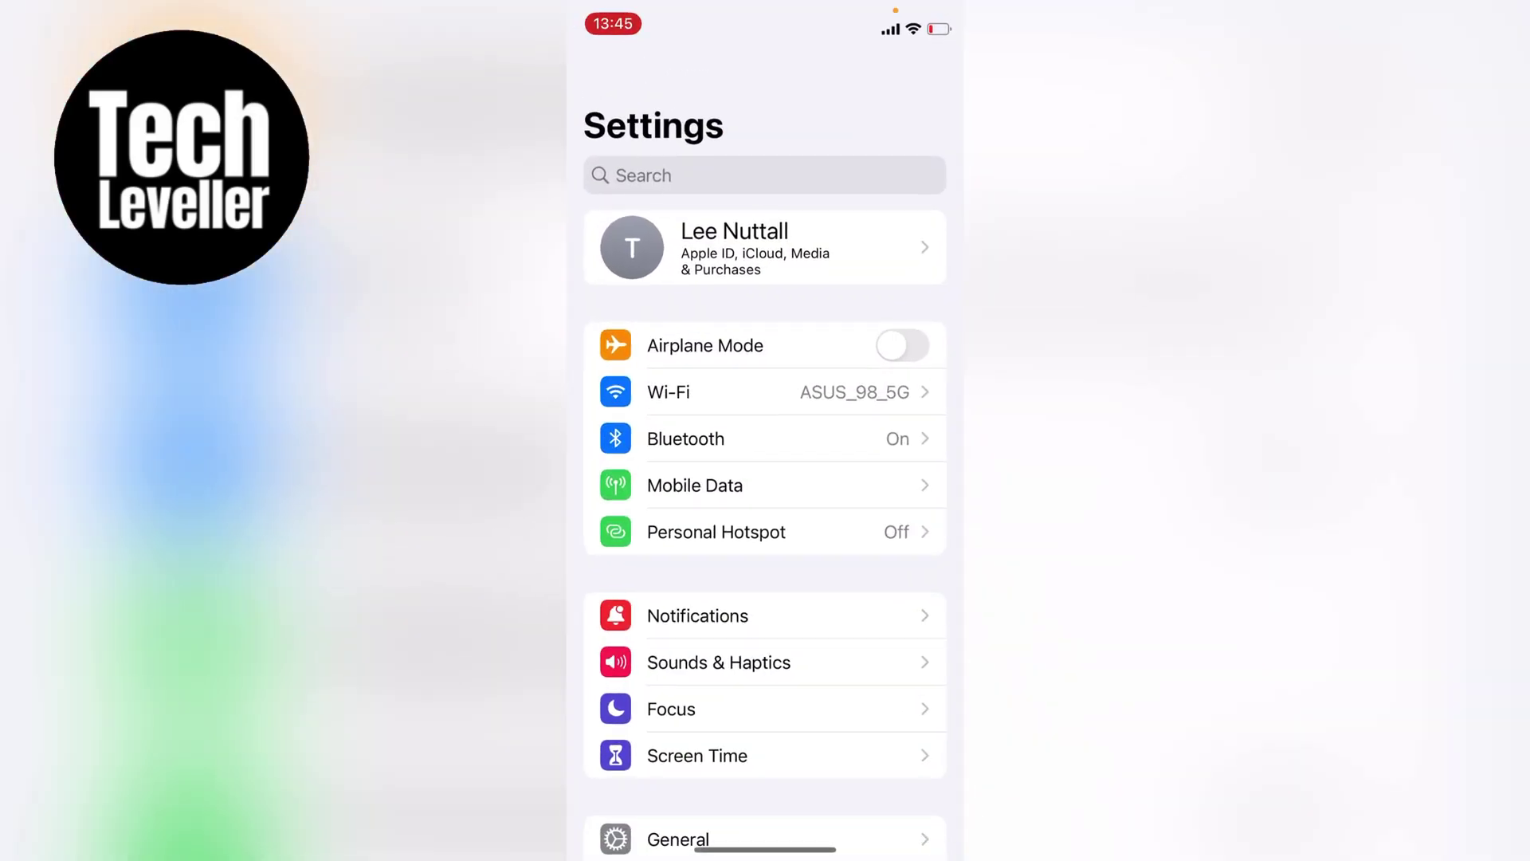
scroll(766, 538, "down", 5)
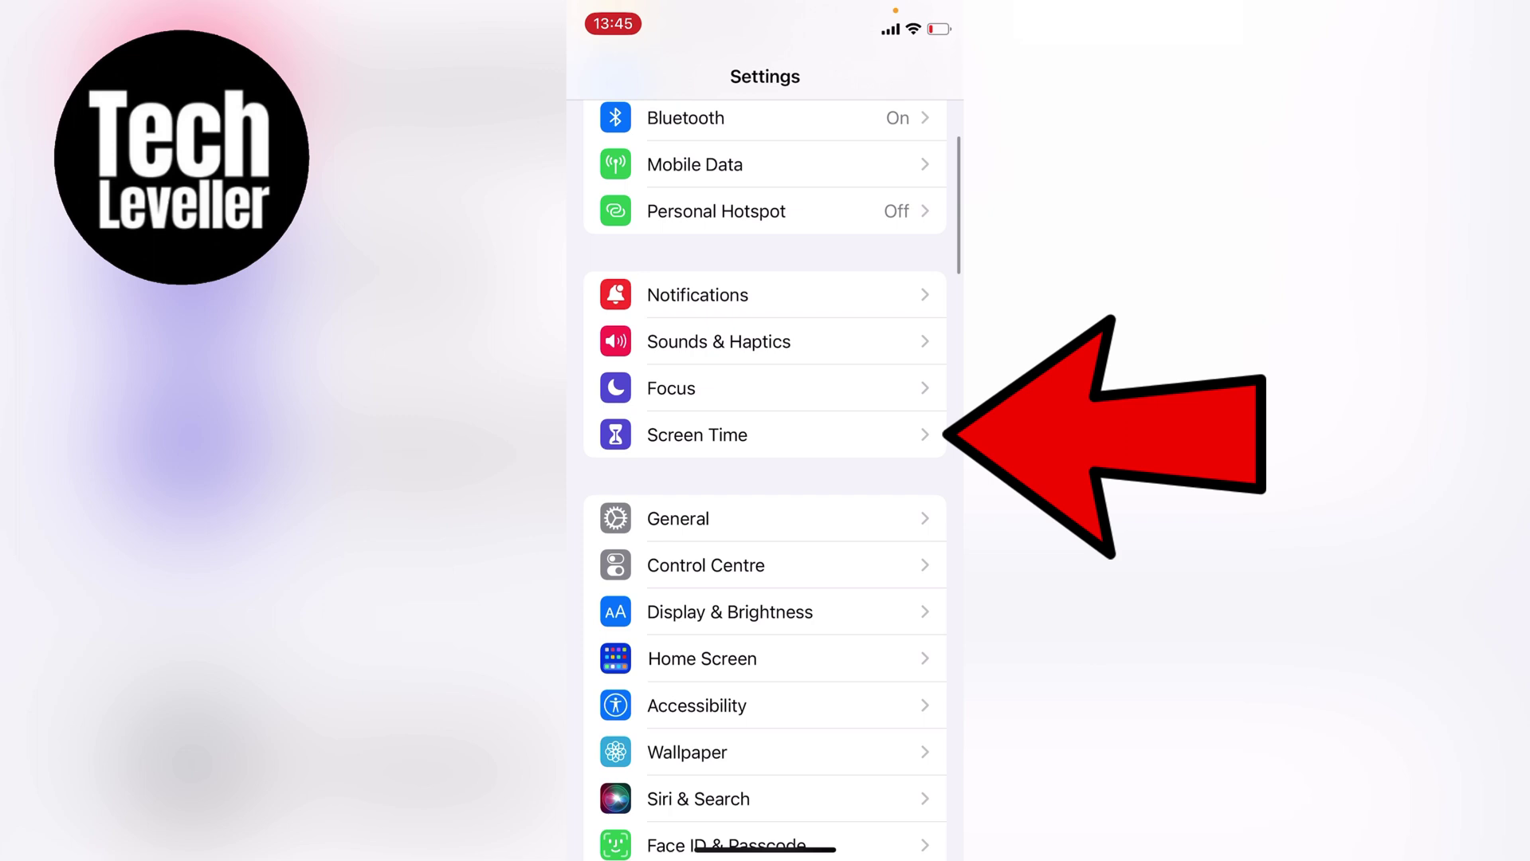
left_click(765, 434)
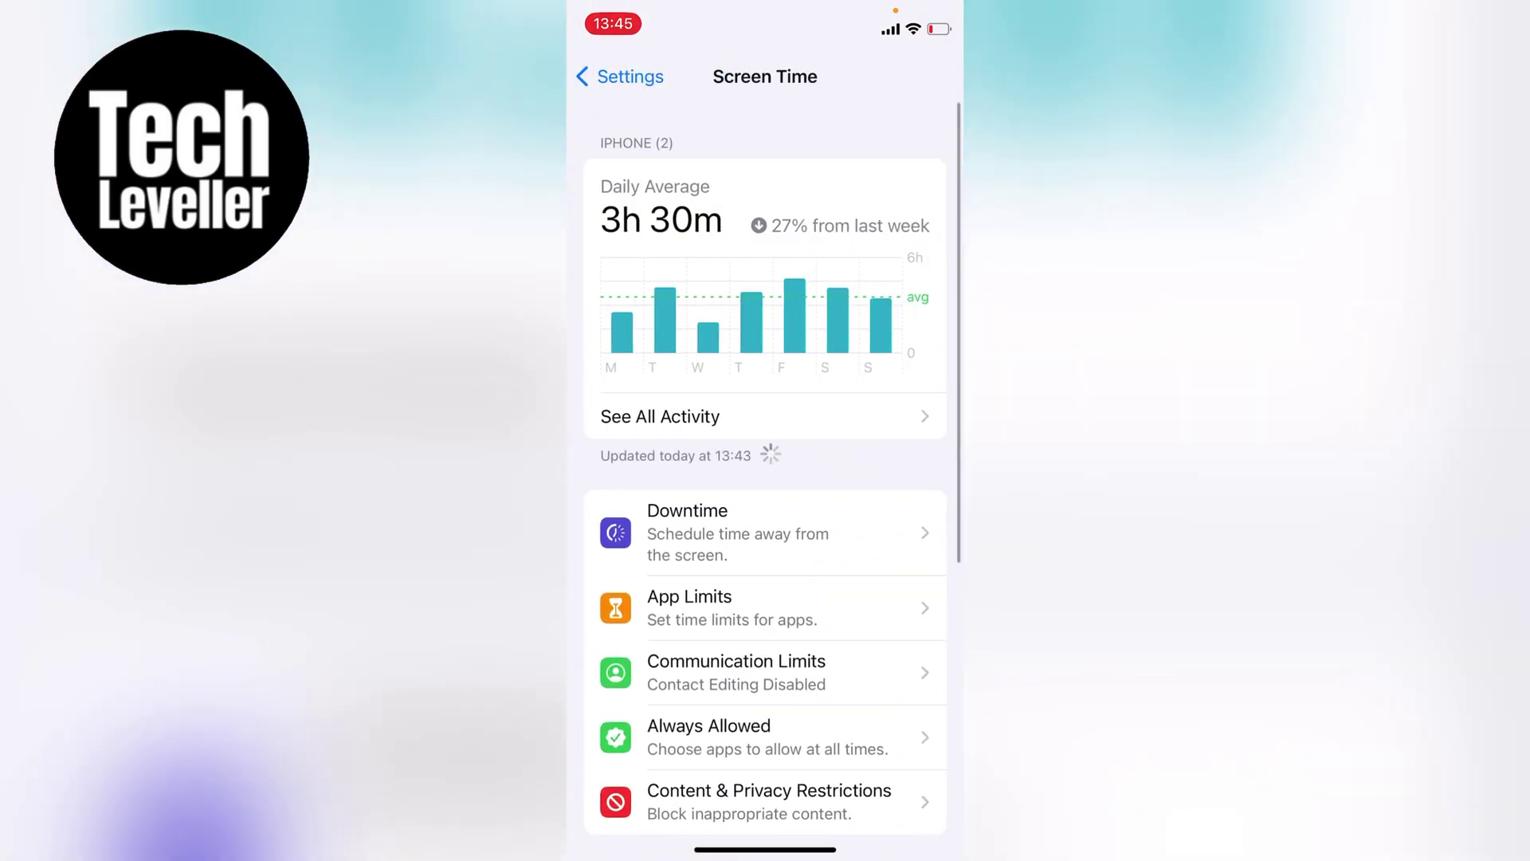
scroll(766, 539, "down", 5)
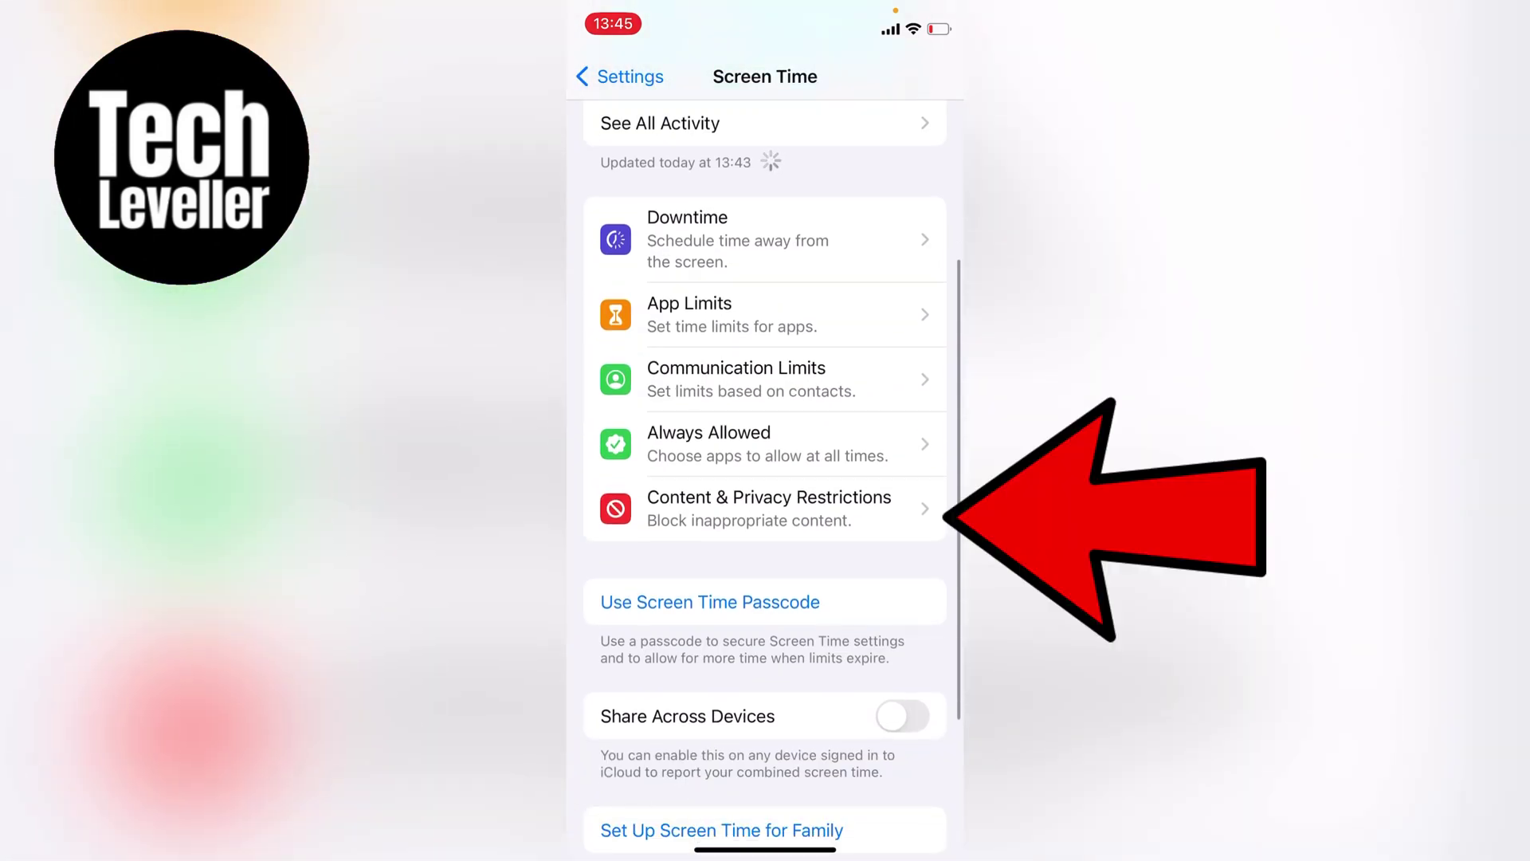
left_click(765, 509)
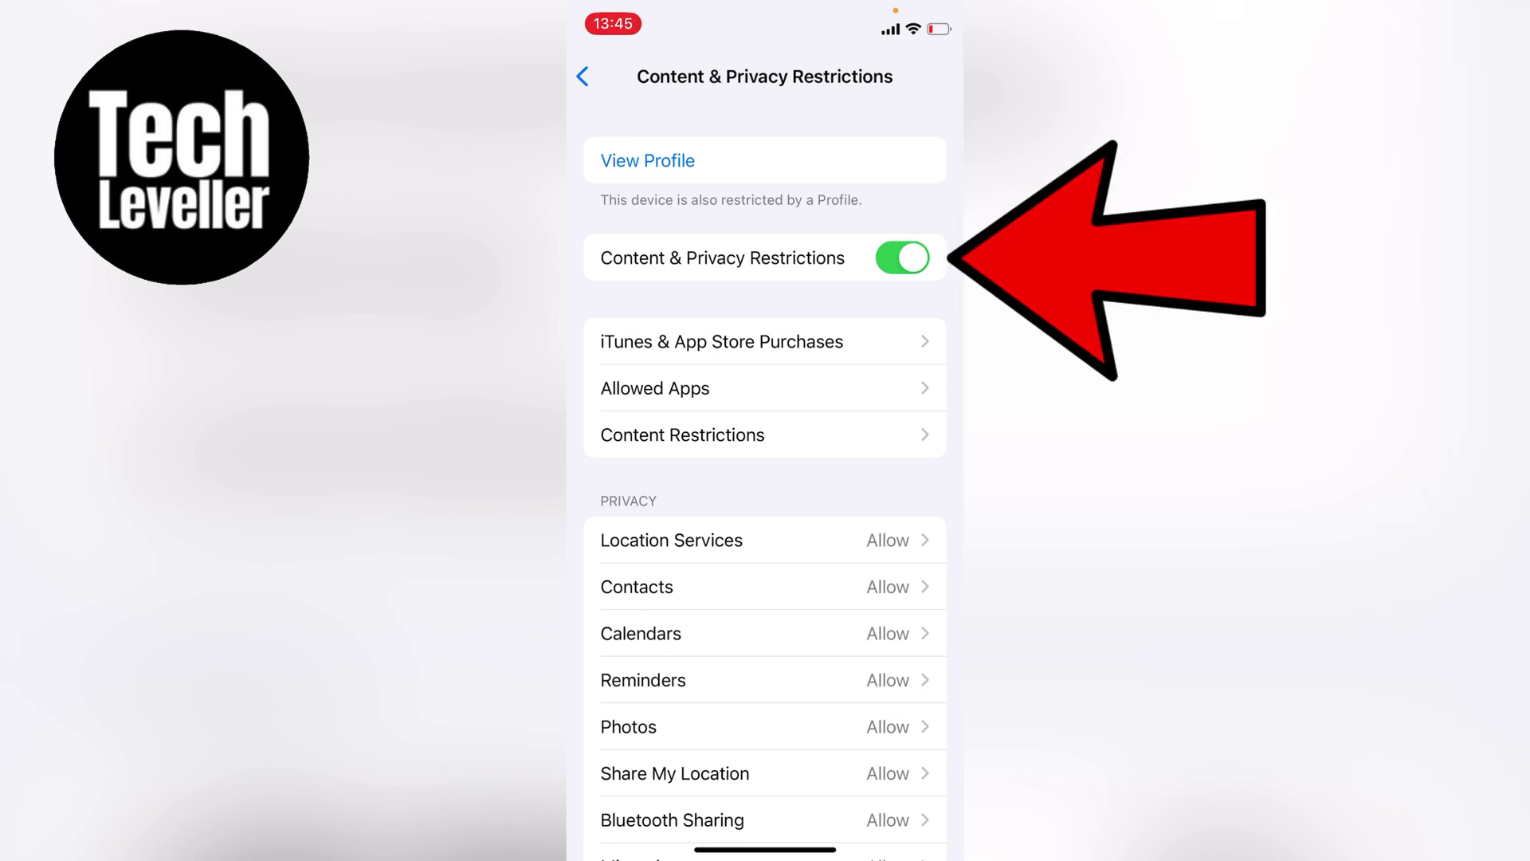
Step: Switch Content & Privacy Restrictions off and back on, and enter Content Restrictions
left_click(902, 258)
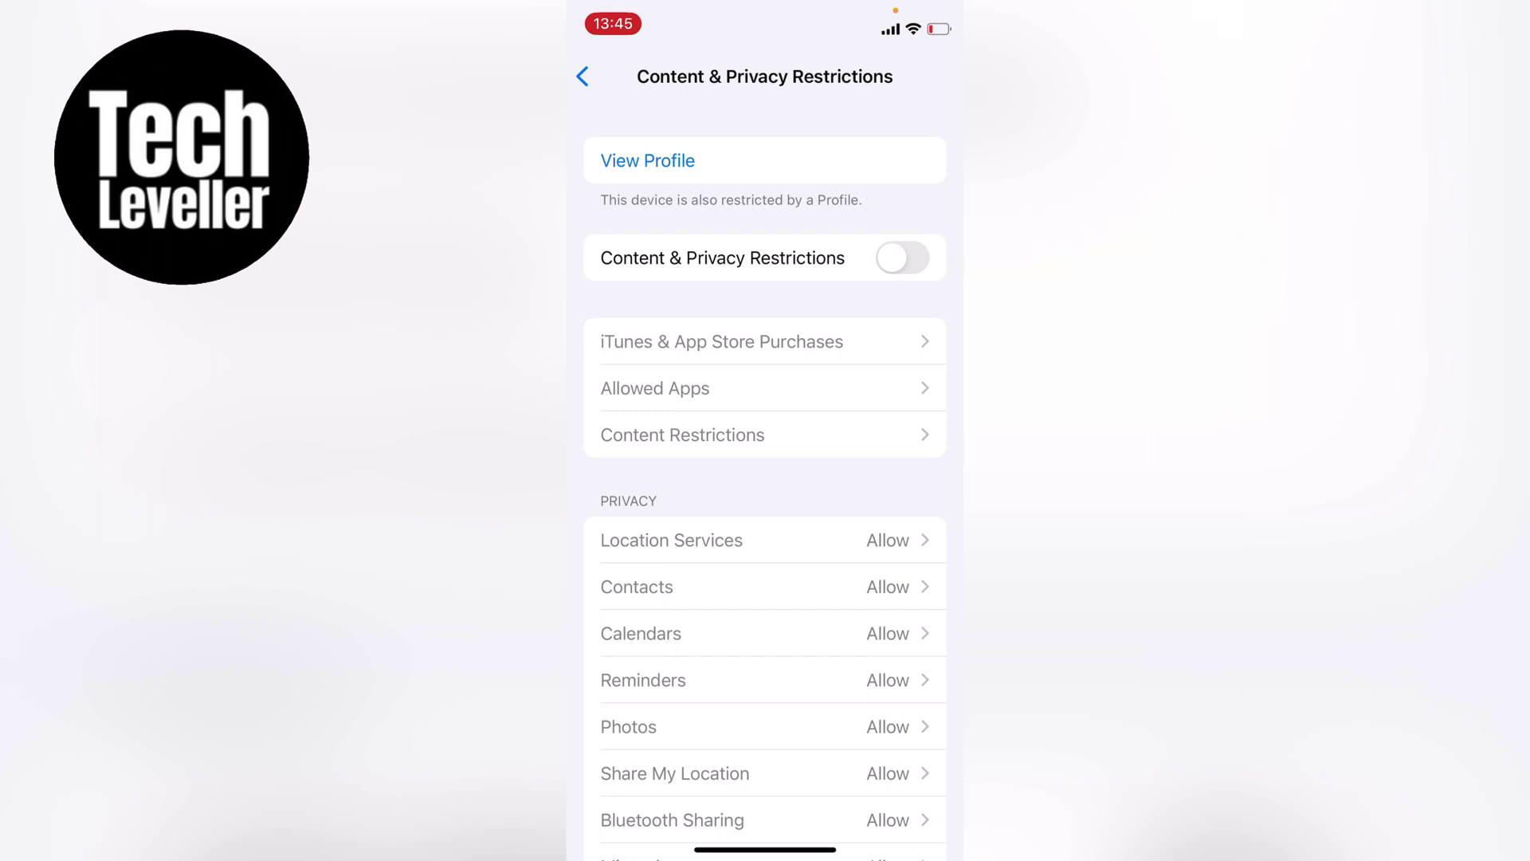
left_click(902, 258)
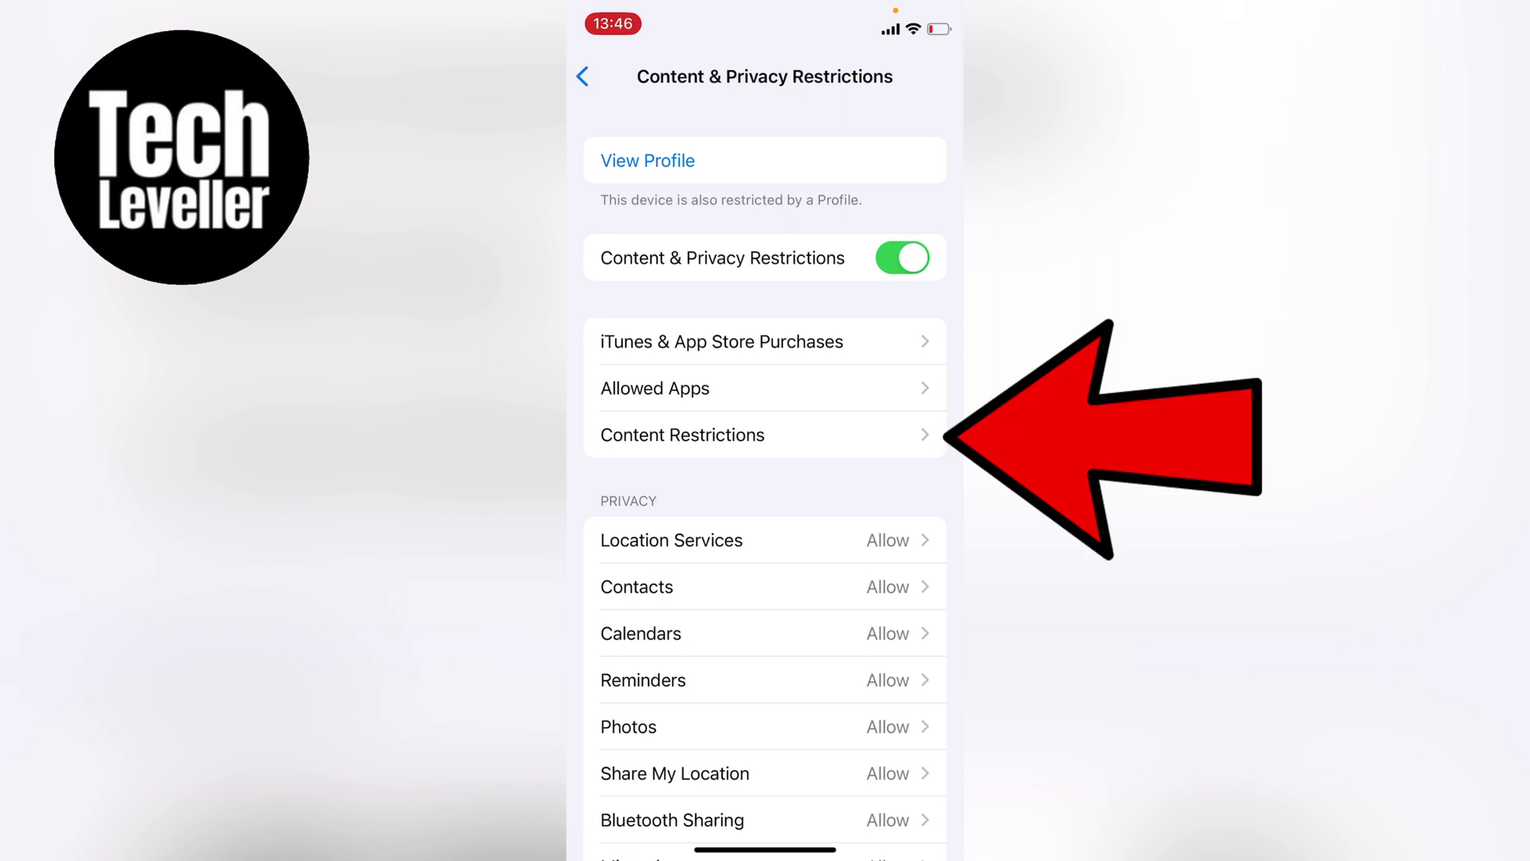
left_click(765, 434)
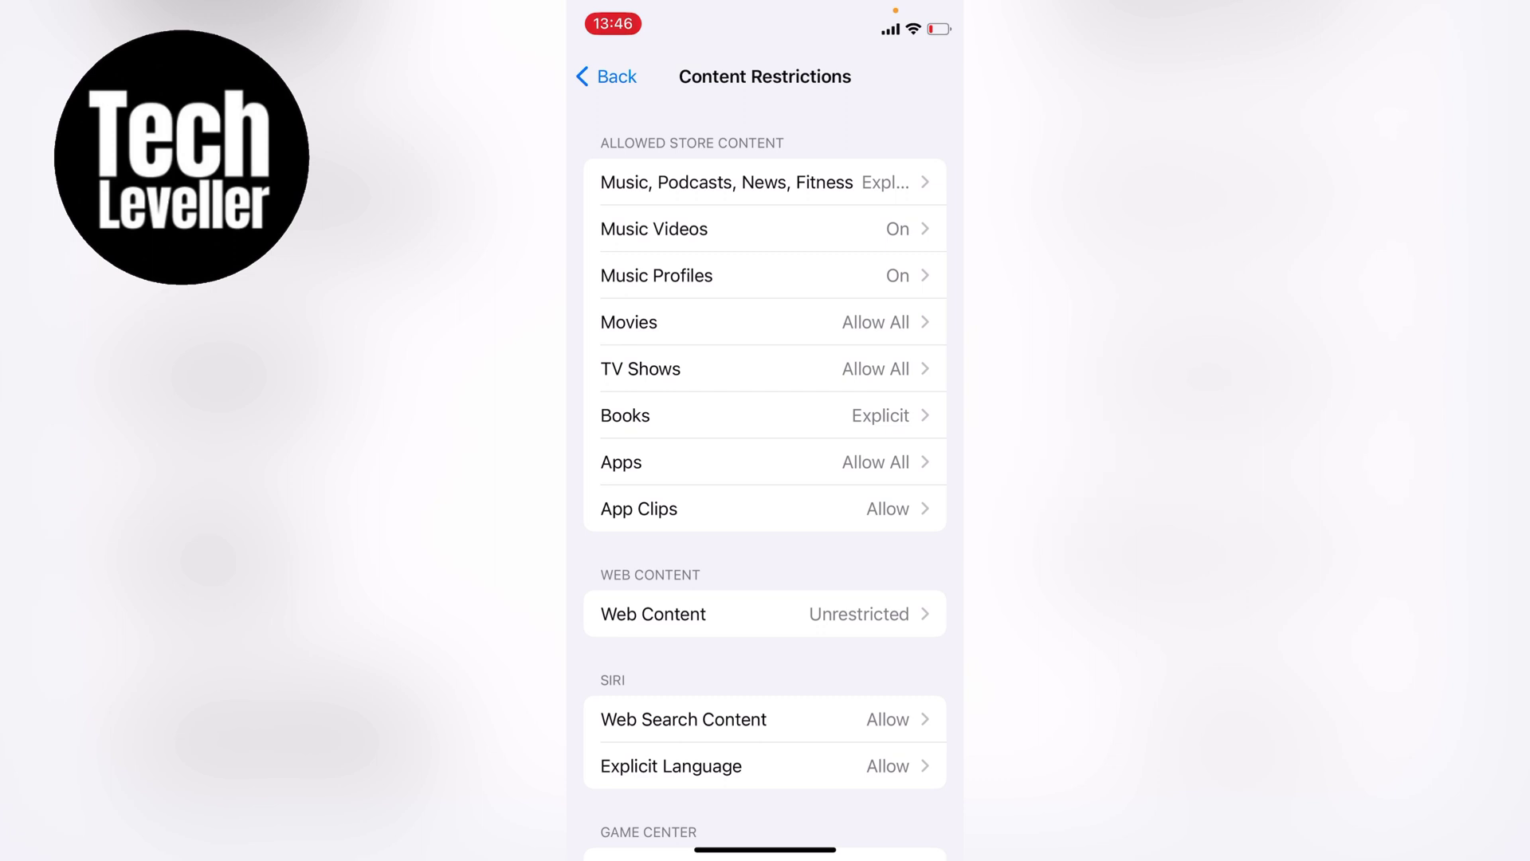
Step: Try Don't Allow and 9+ for app ratings, keep Allow All, and back out
left_click(764, 461)
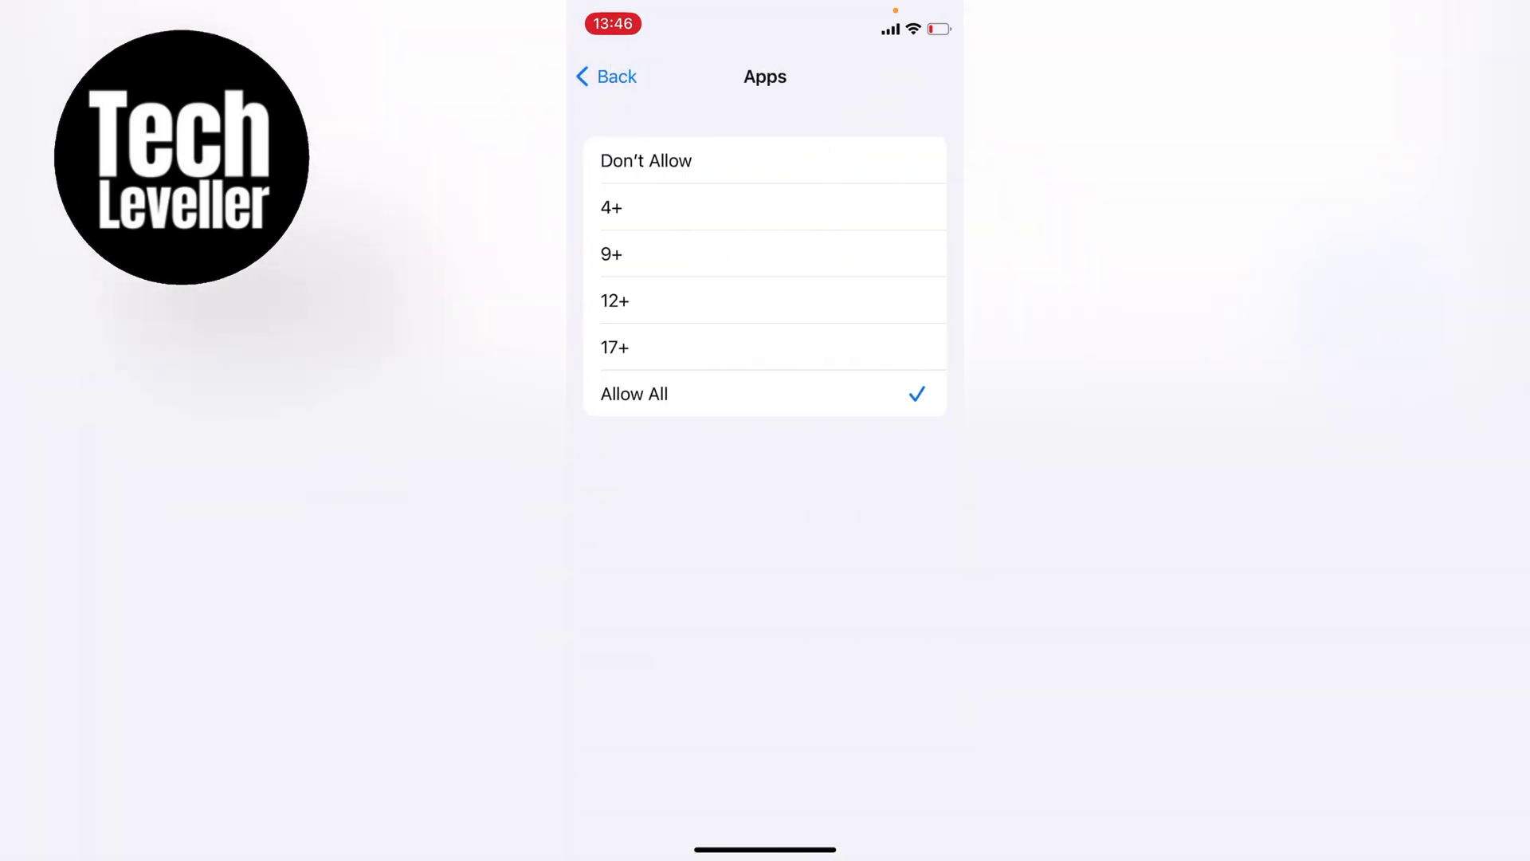
left_click(765, 160)
left_click(764, 254)
left_click(764, 394)
left_click(604, 76)
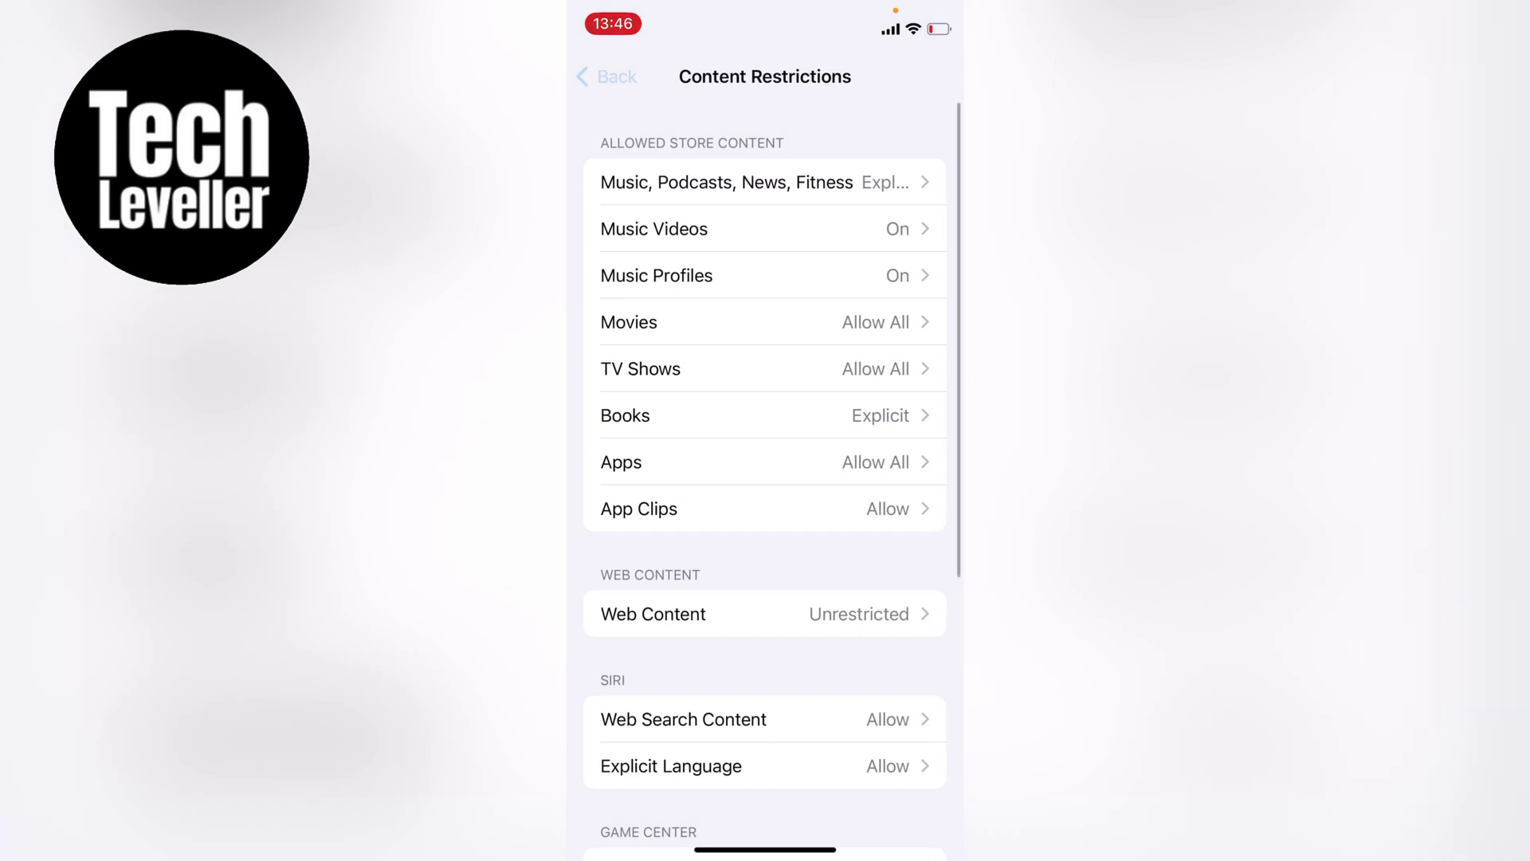
left_click(605, 78)
Step: Start a new App Limit with Instagram chosen from the Social category
left_click(584, 76)
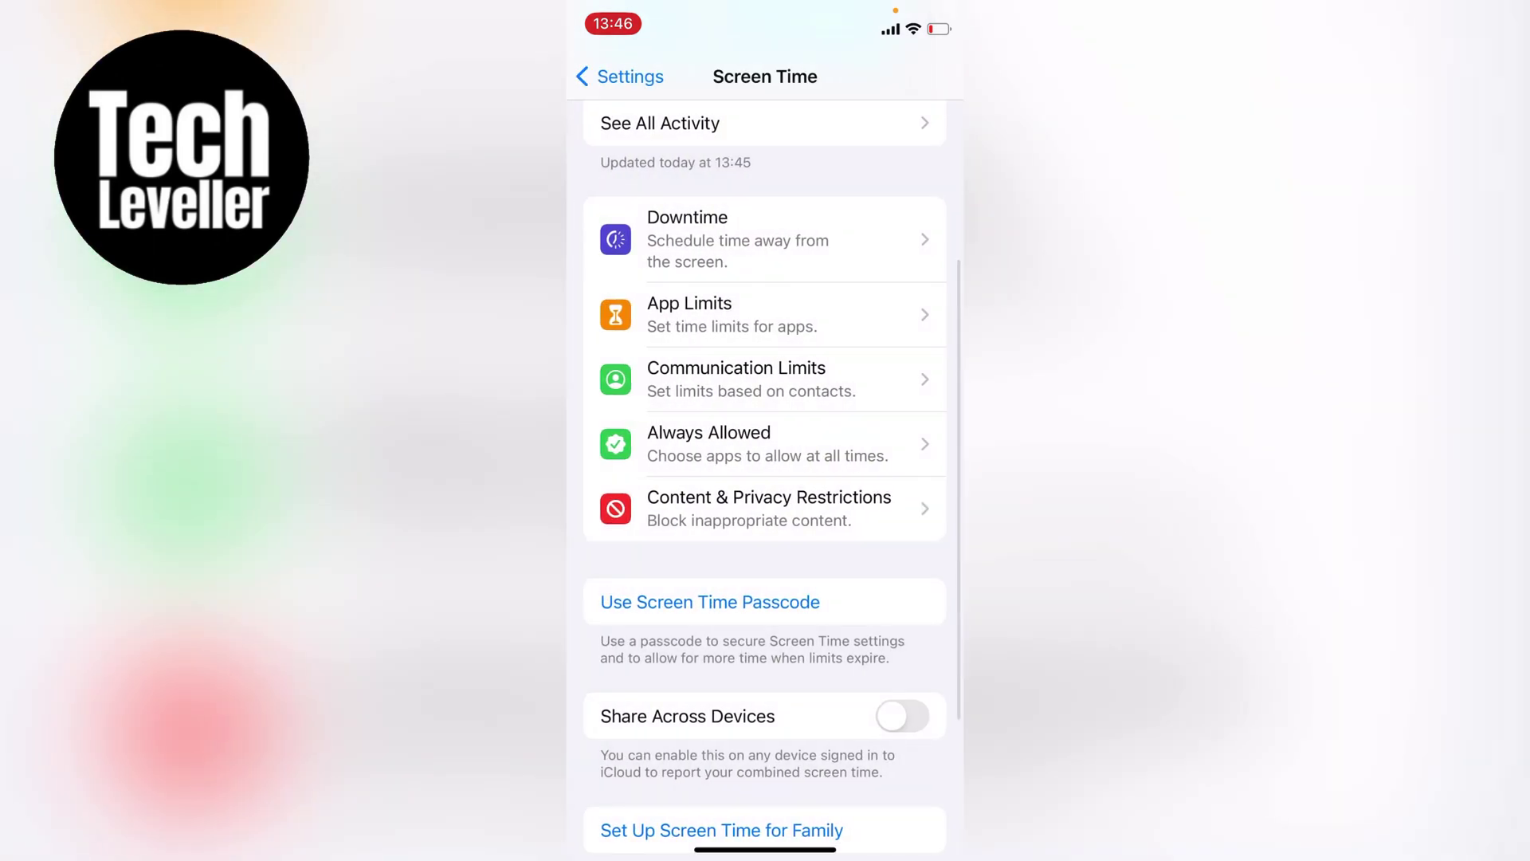
scroll(766, 479, "up", 4)
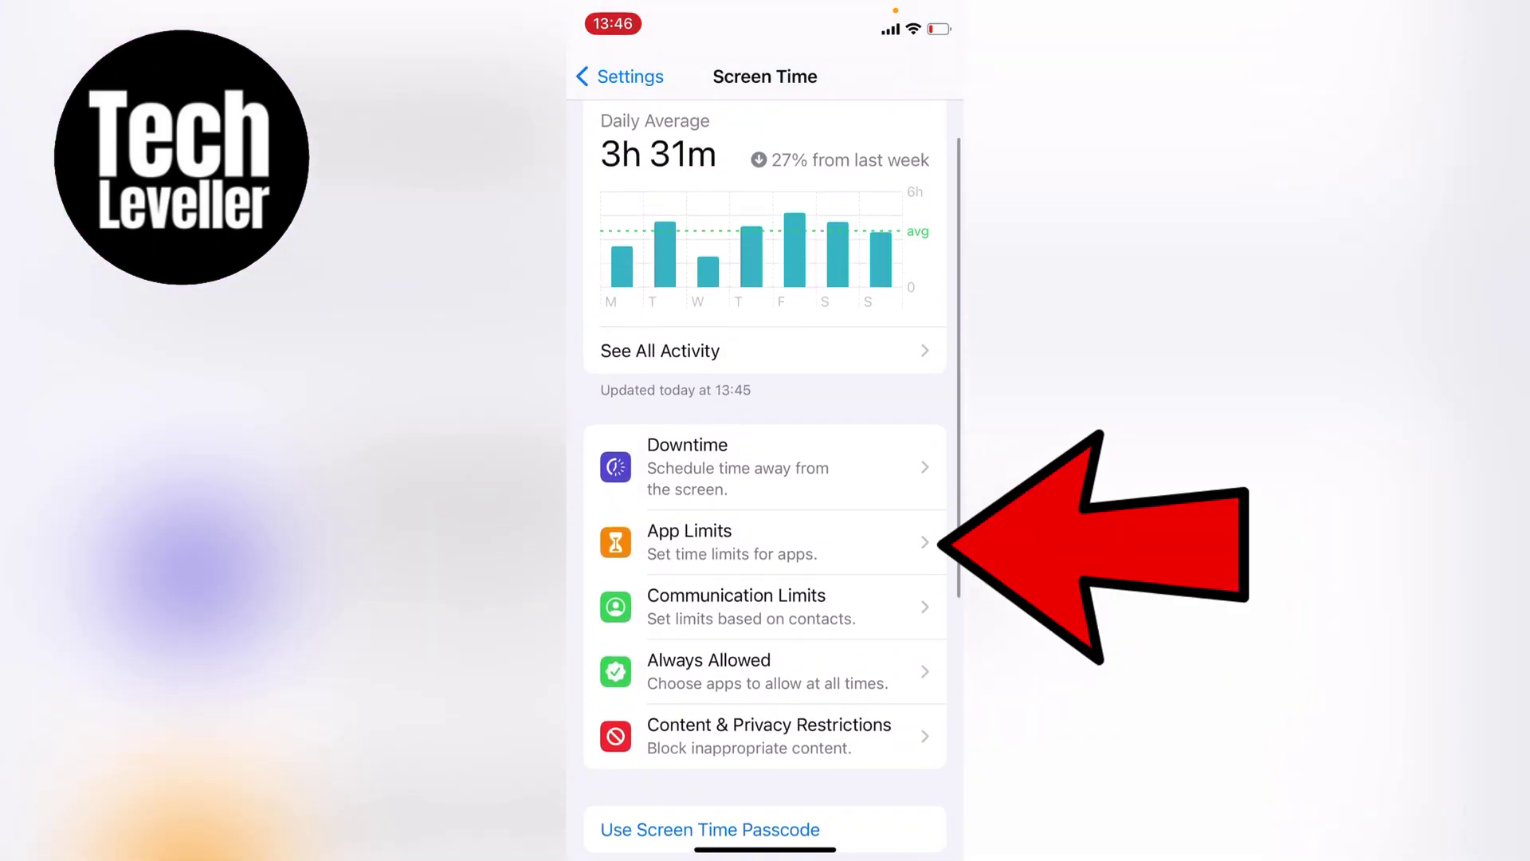
left_click(766, 541)
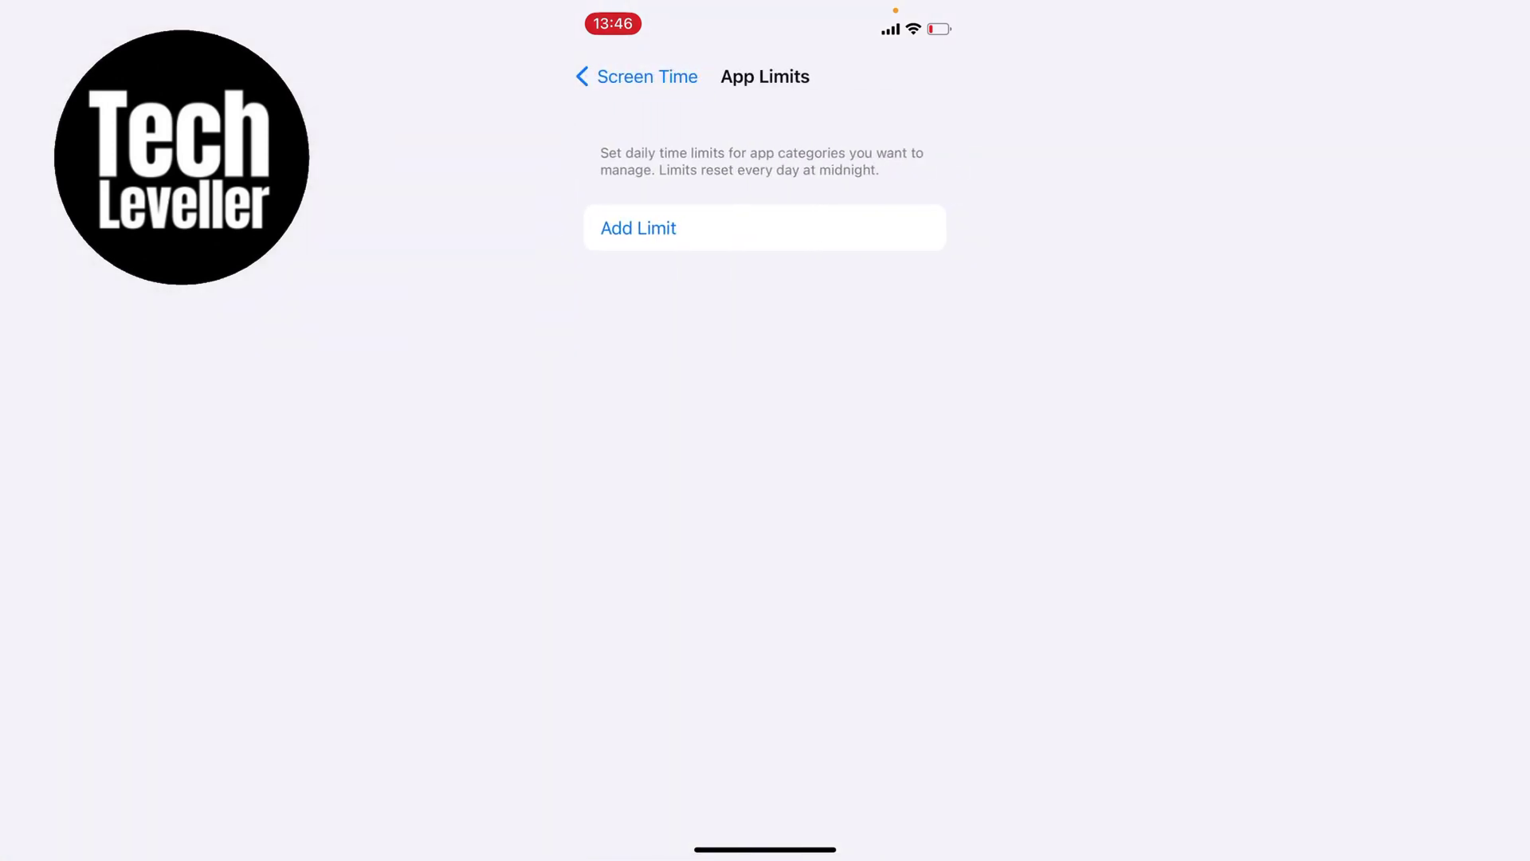
left_click(766, 227)
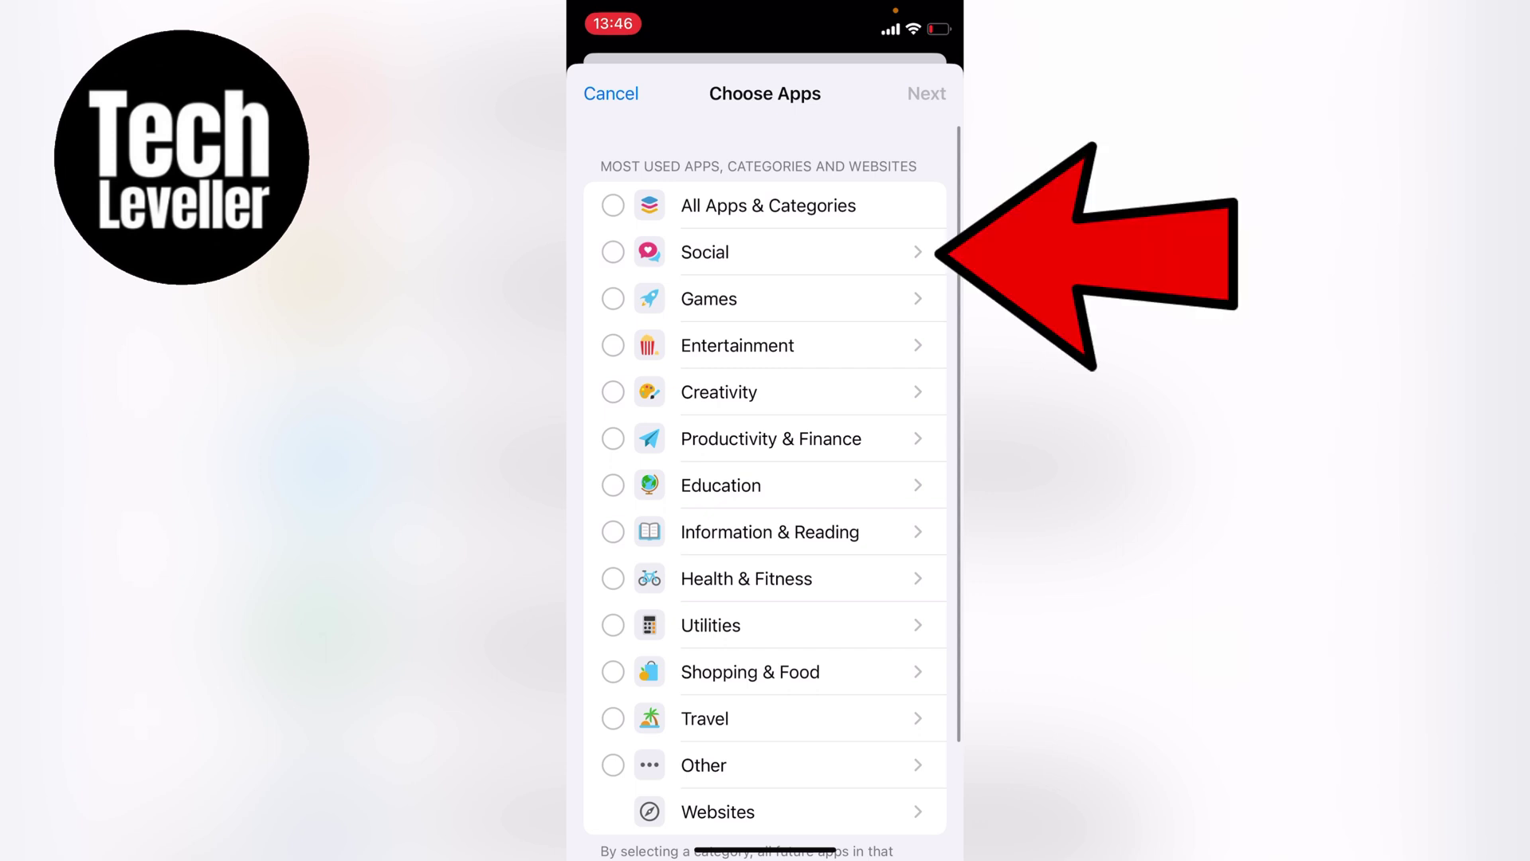
left_click(765, 252)
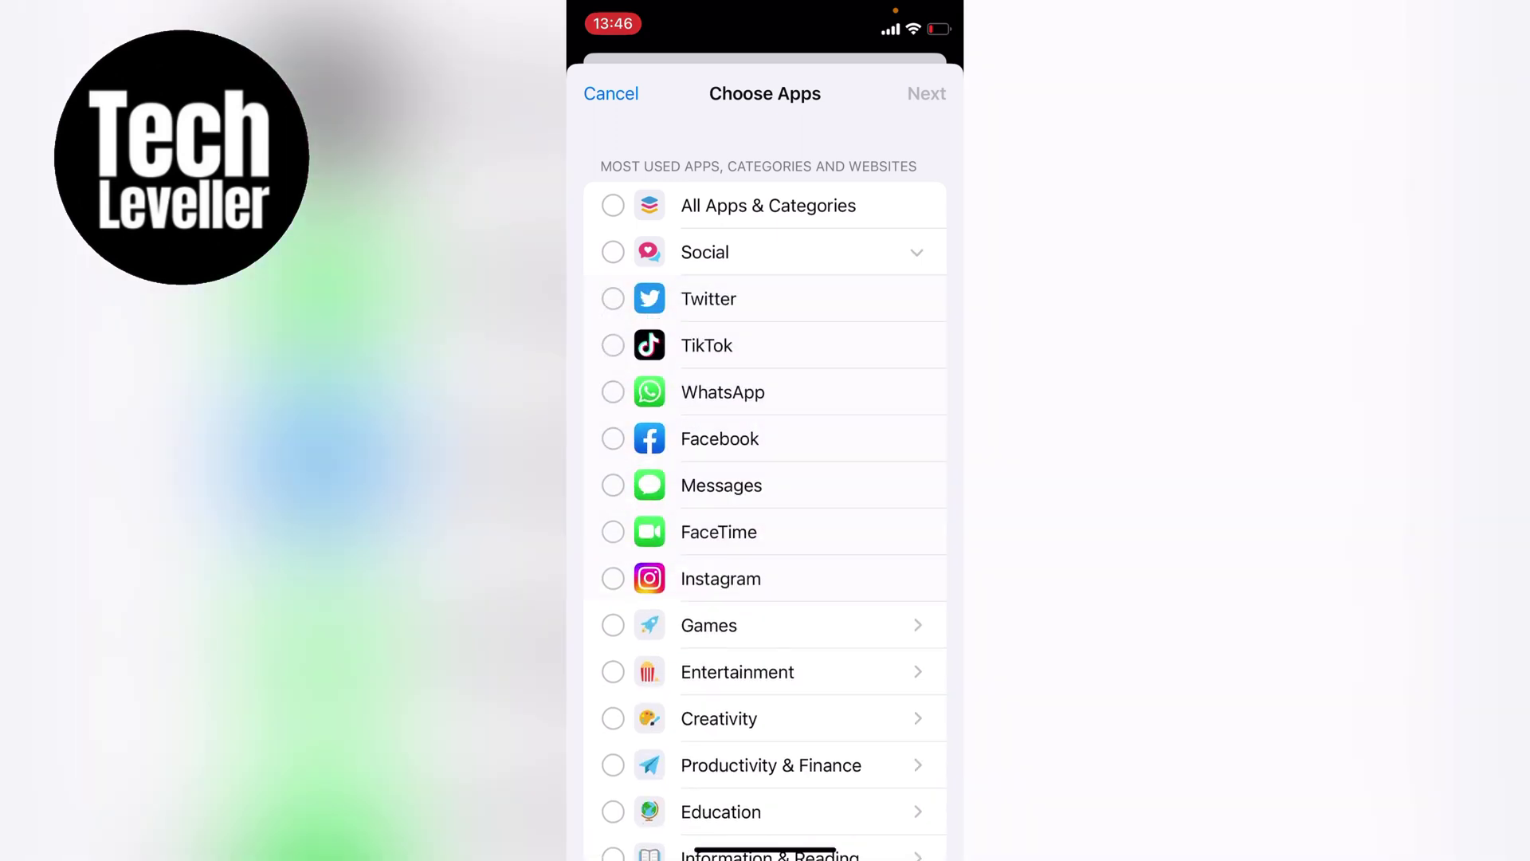
left_click(613, 578)
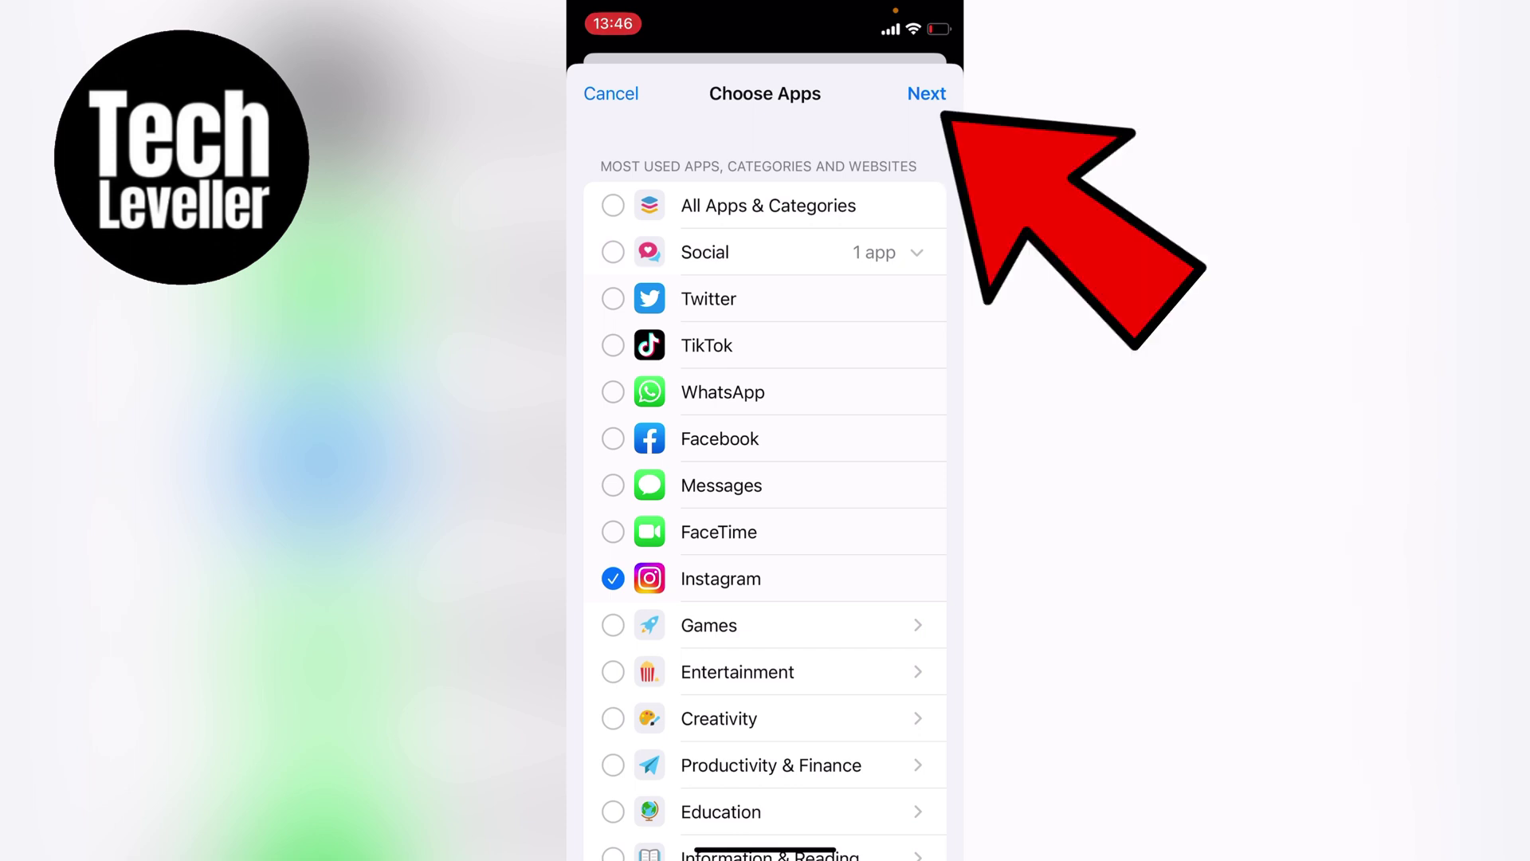
left_click(927, 93)
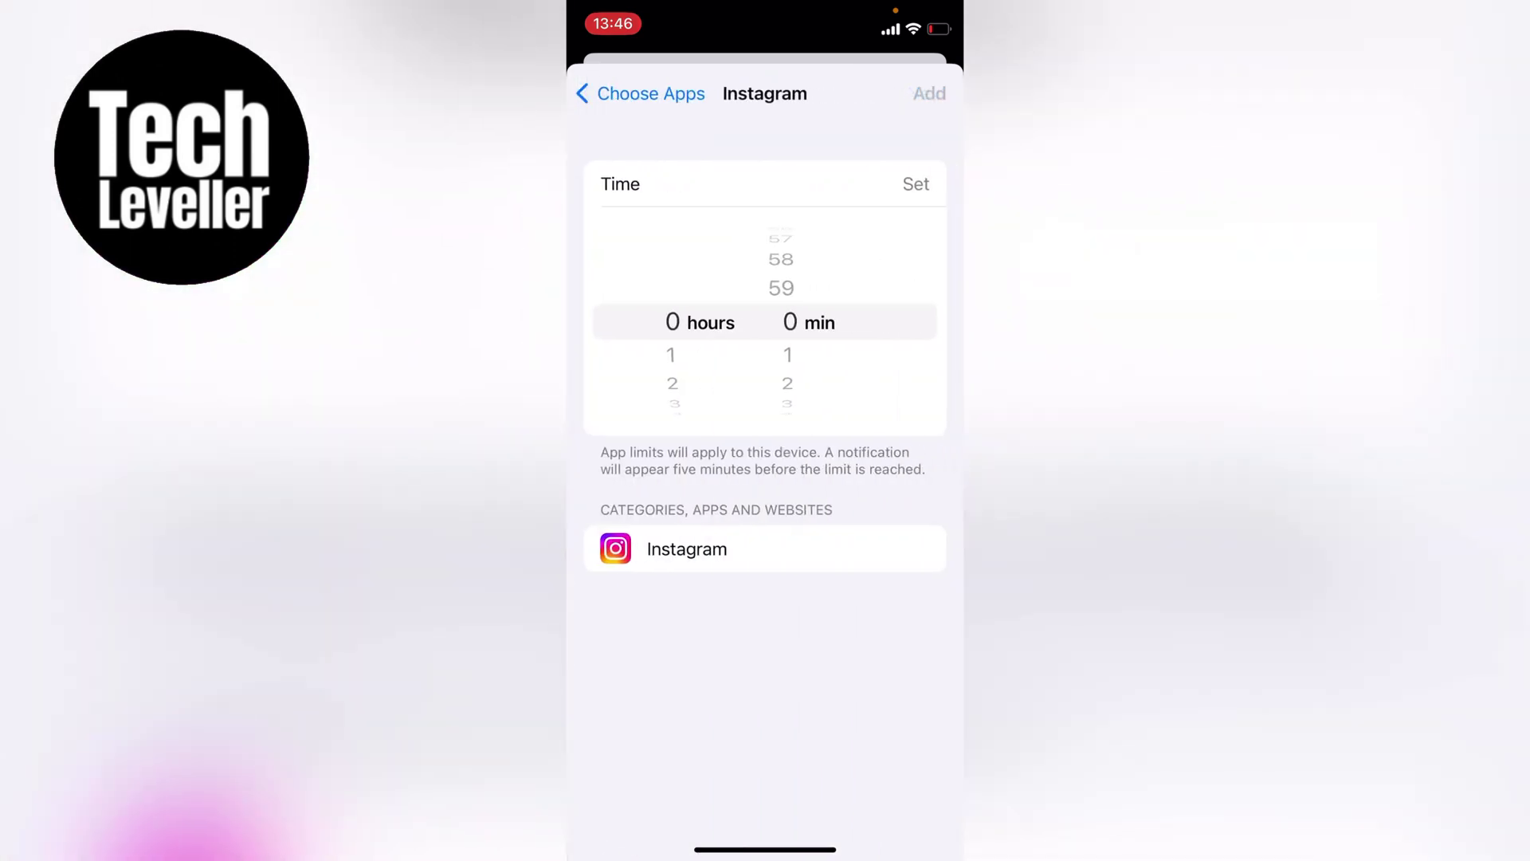
scroll(787, 323, "down", 1)
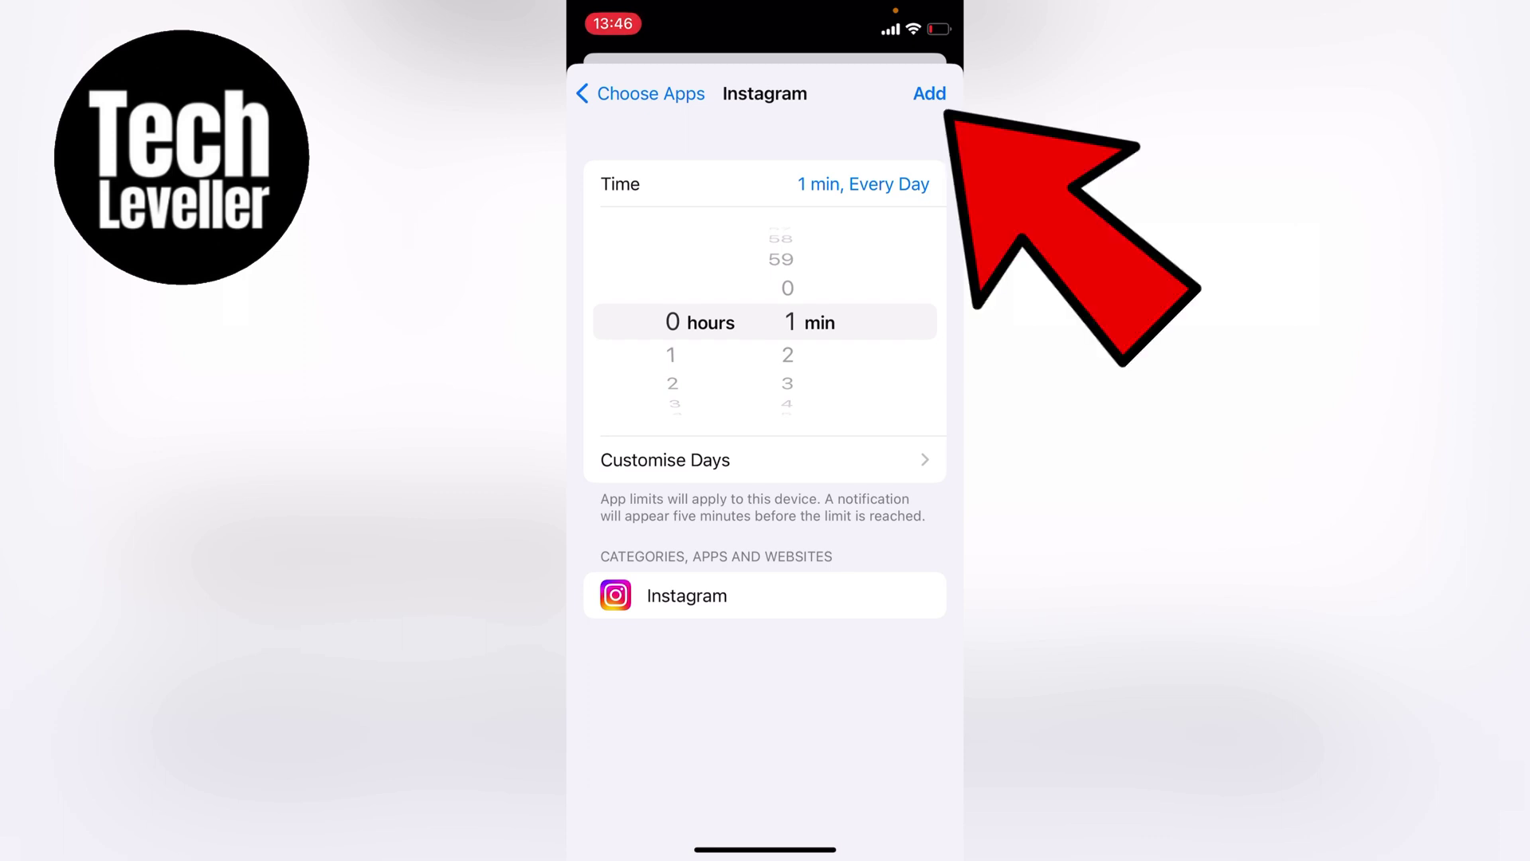
Step: Add the 1-minute every-day limit for Instagram
left_click(929, 94)
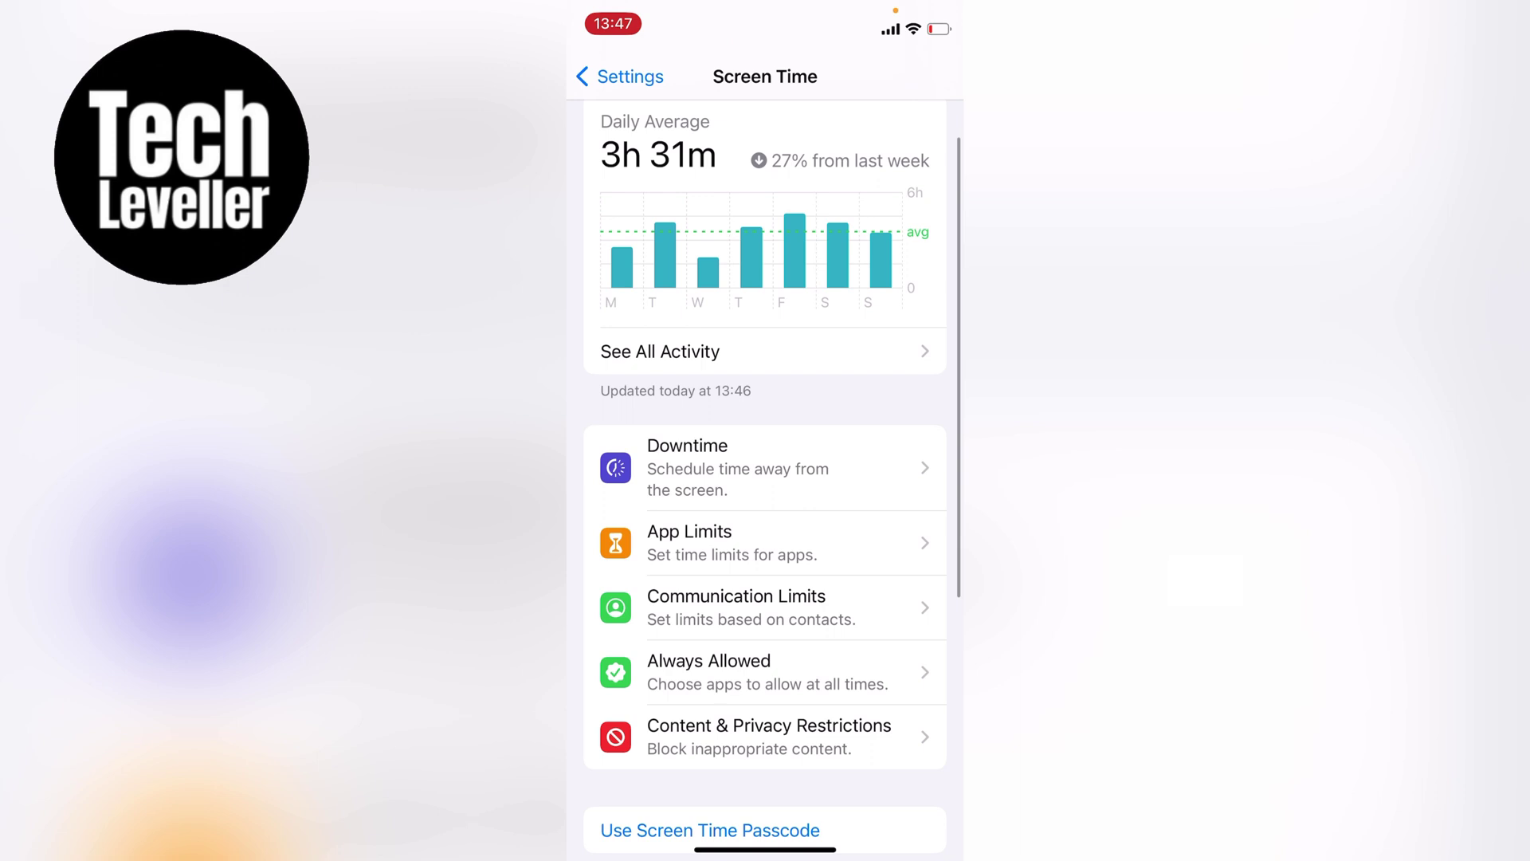
scroll(765, 479, "down", 5)
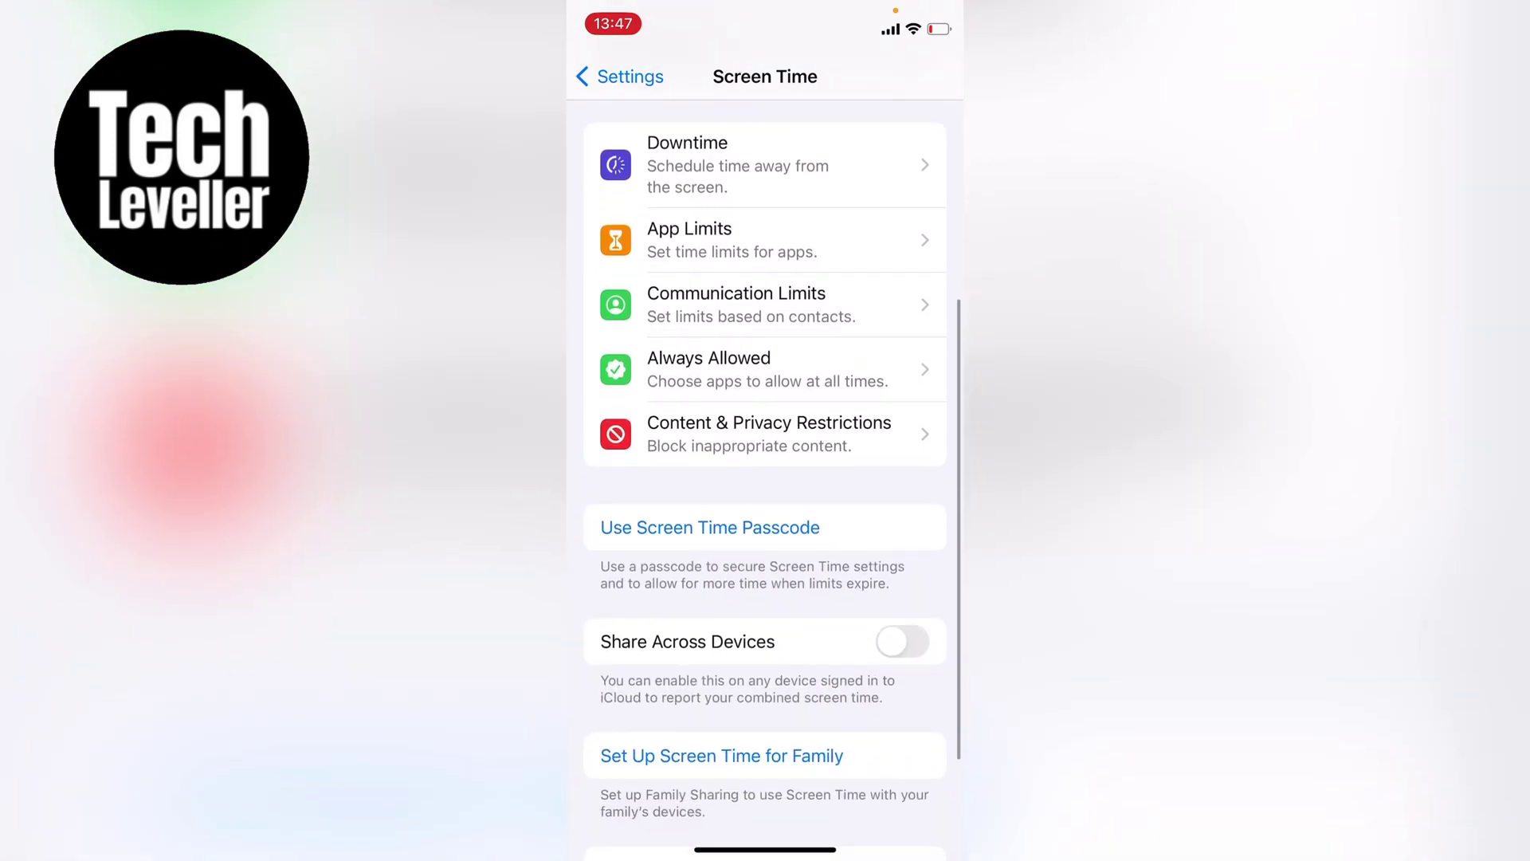
scroll(765, 478, "down", 1)
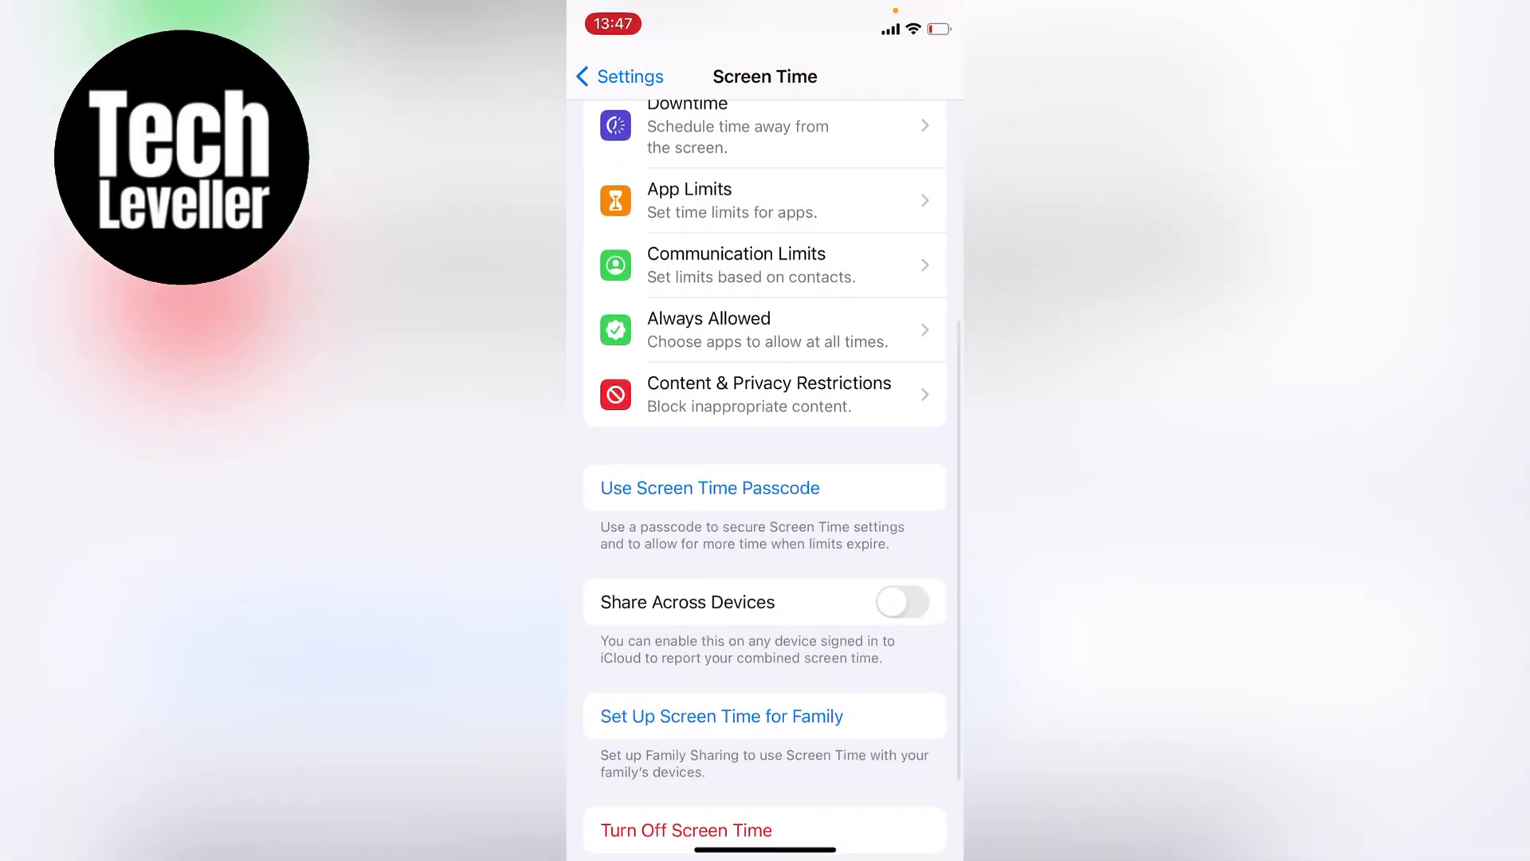